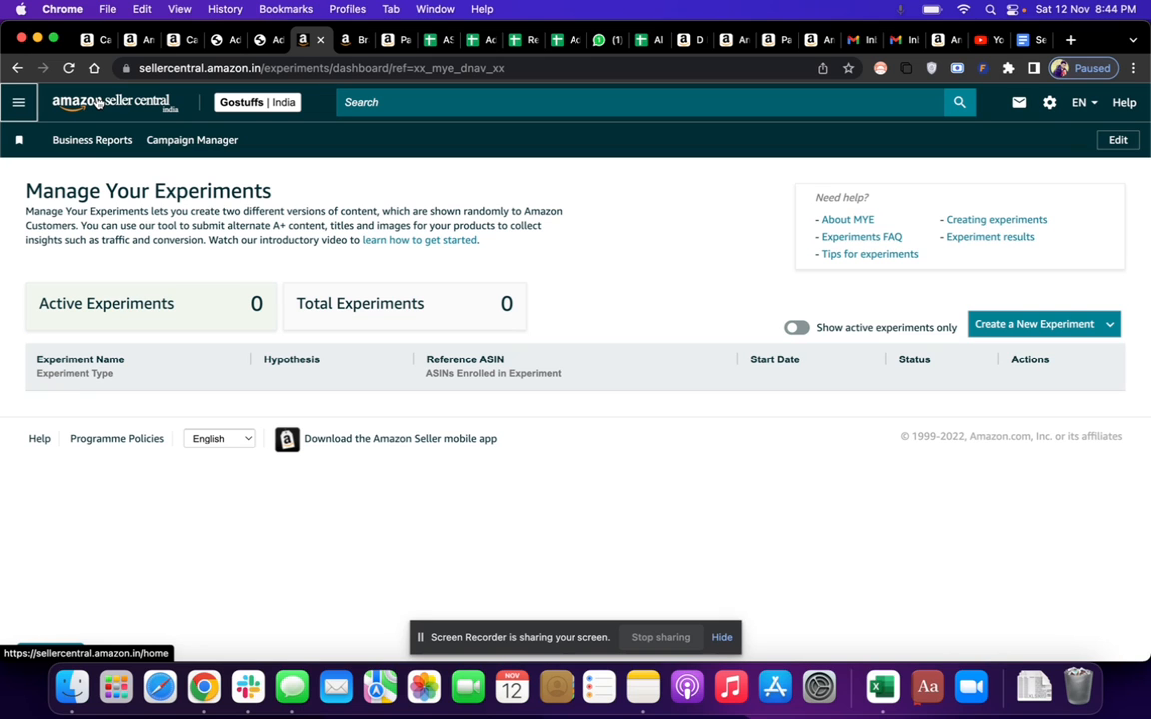
Open the Manage Experiments page from the Brands section of Seller Central.
click(20, 102)
mouse_move(50, 285)
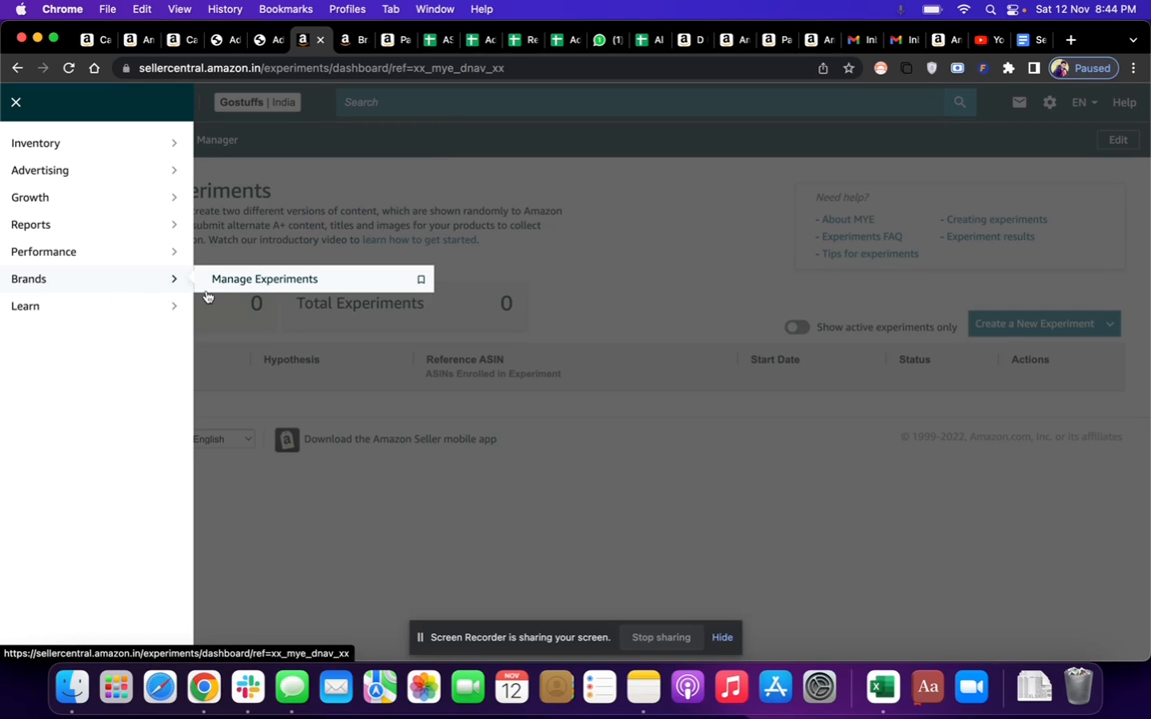
click(287, 283)
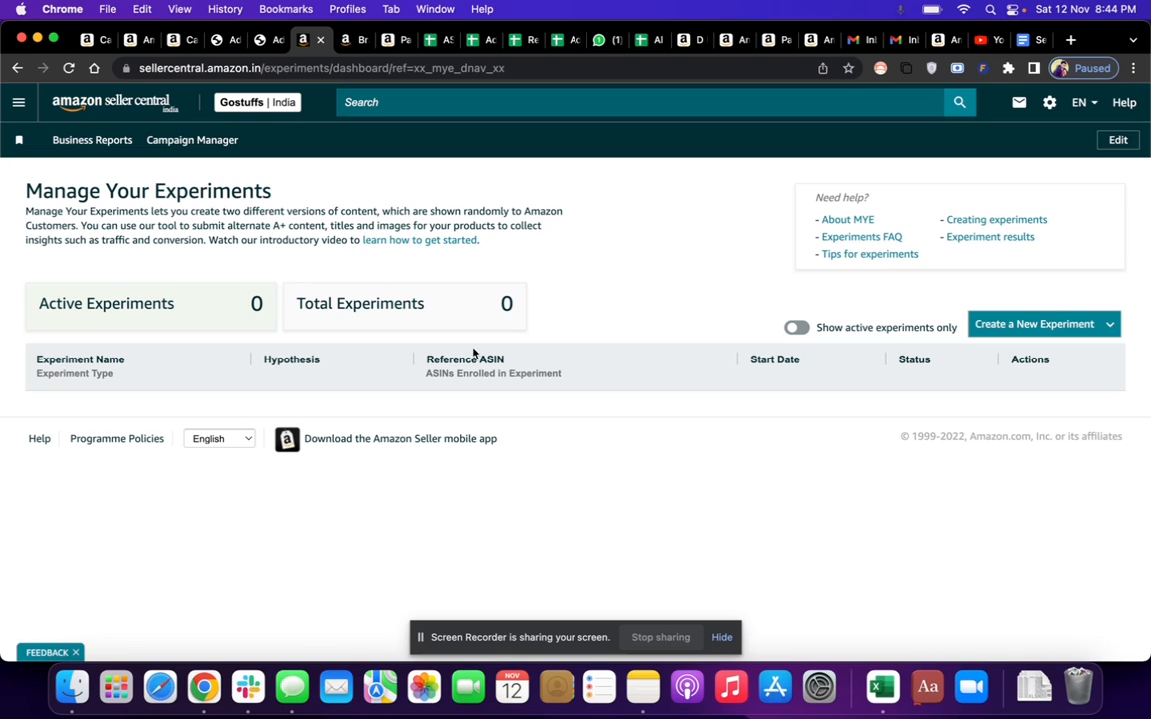
double_click(256, 304)
drag(500, 306, 526, 313)
click(728, 296)
Start a new Product Title experiment with the AL FASCINO Stylish wallet, ASIN B07RV9BRVZ, as the reference ASIN.
click(1089, 333)
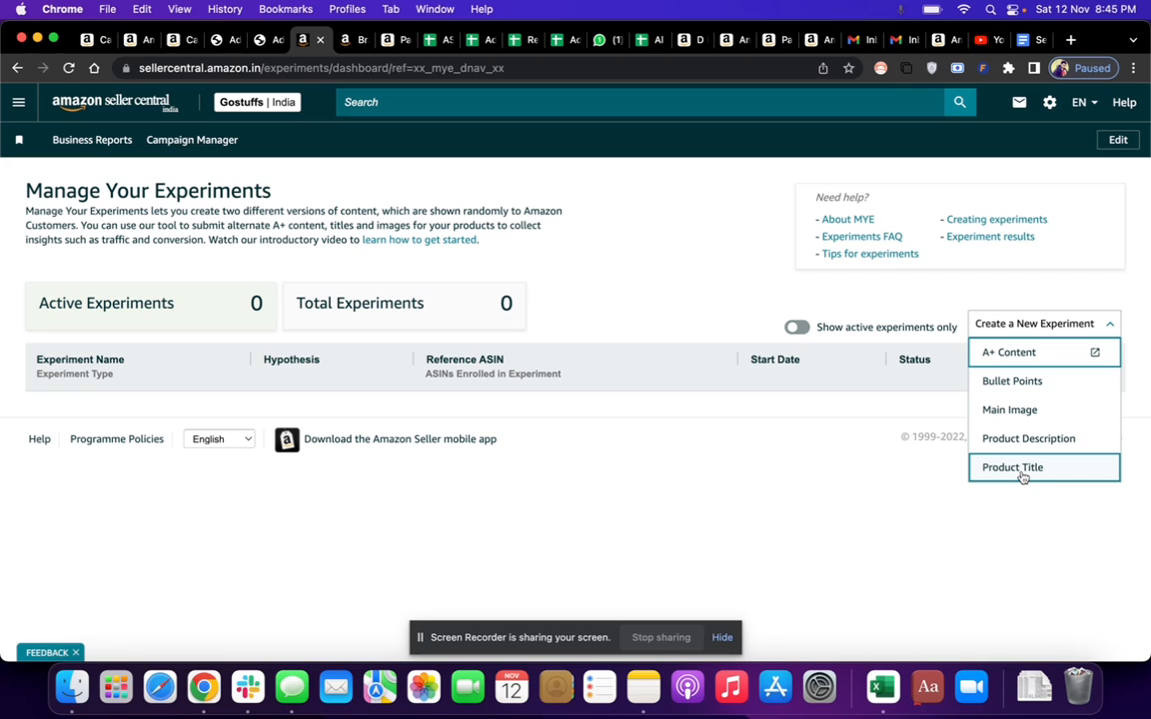
click(1024, 469)
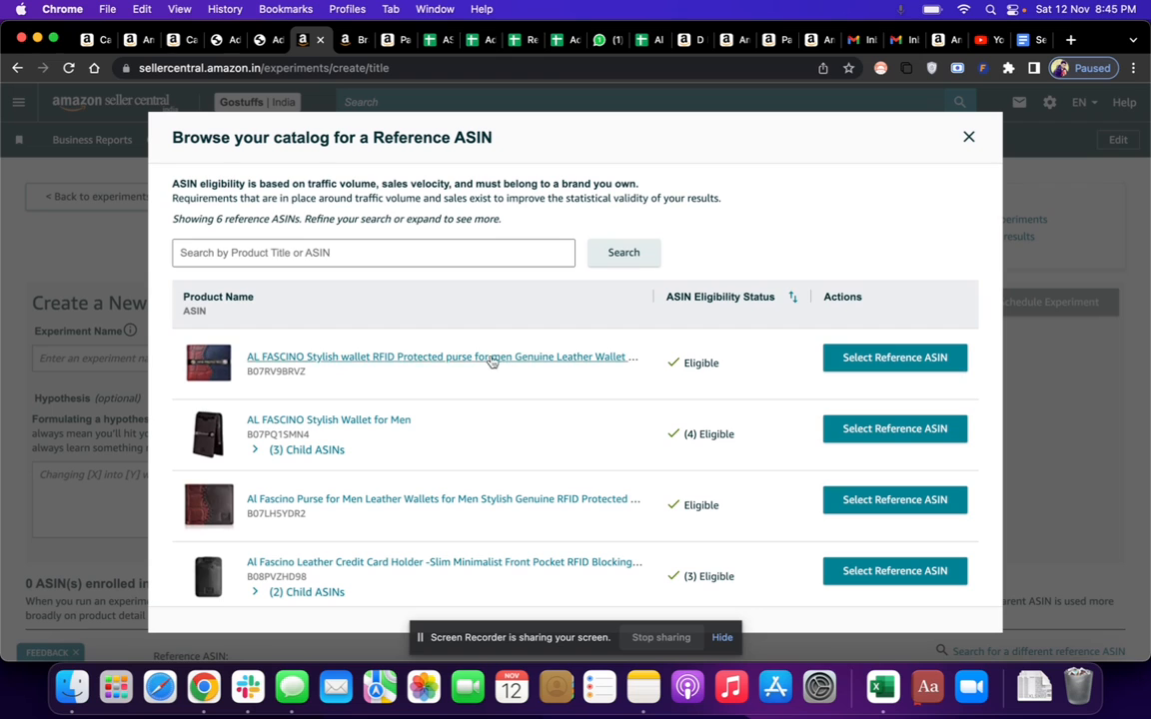
scroll(611, 424, down, 4)
scroll(613, 424, up, 5)
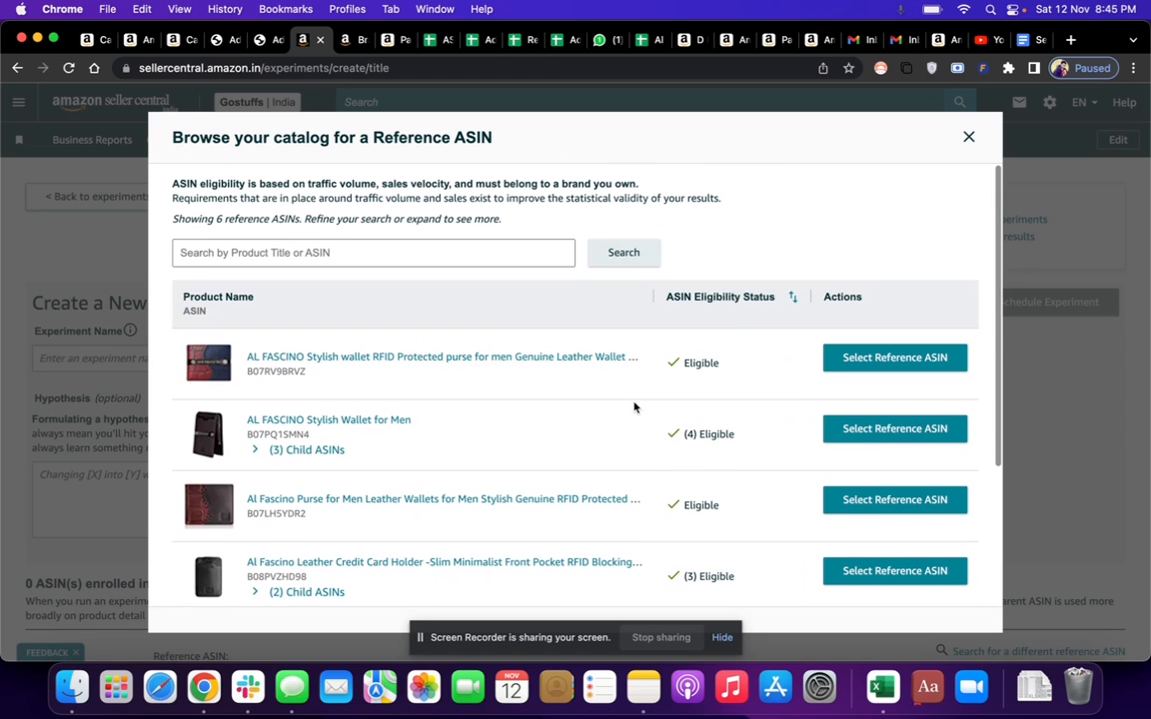
click(857, 367)
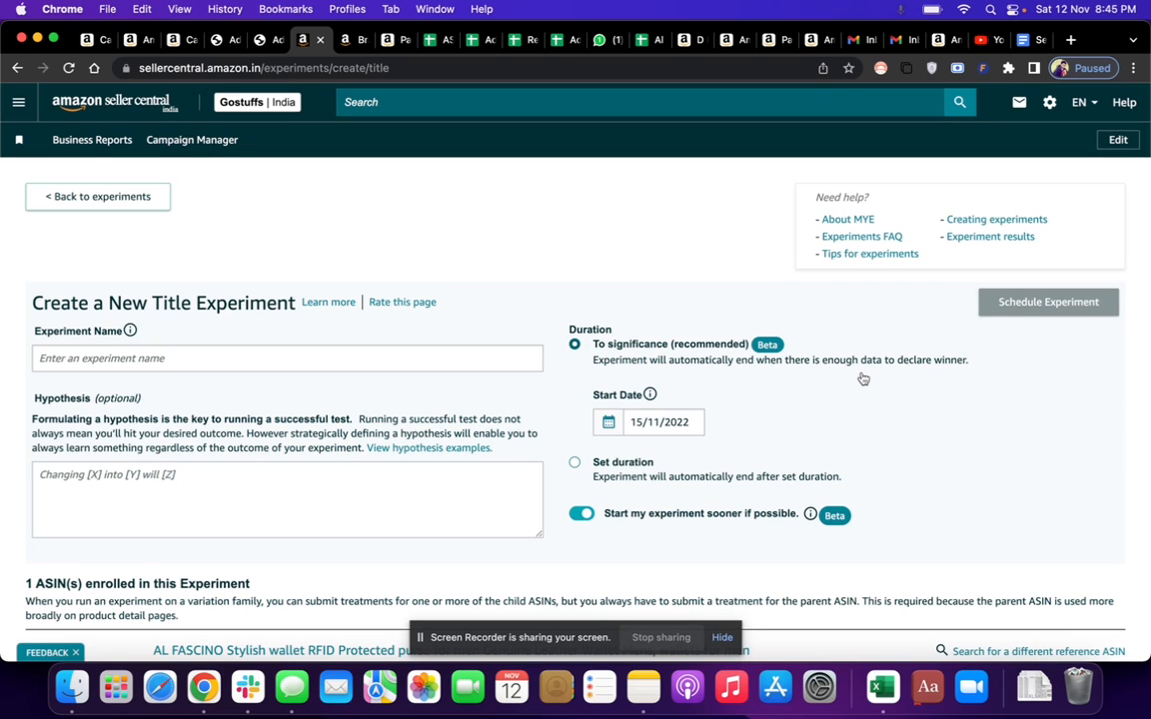
Name the experiment "Title A/B Test For Top Seller ASIN".
click(398, 363)
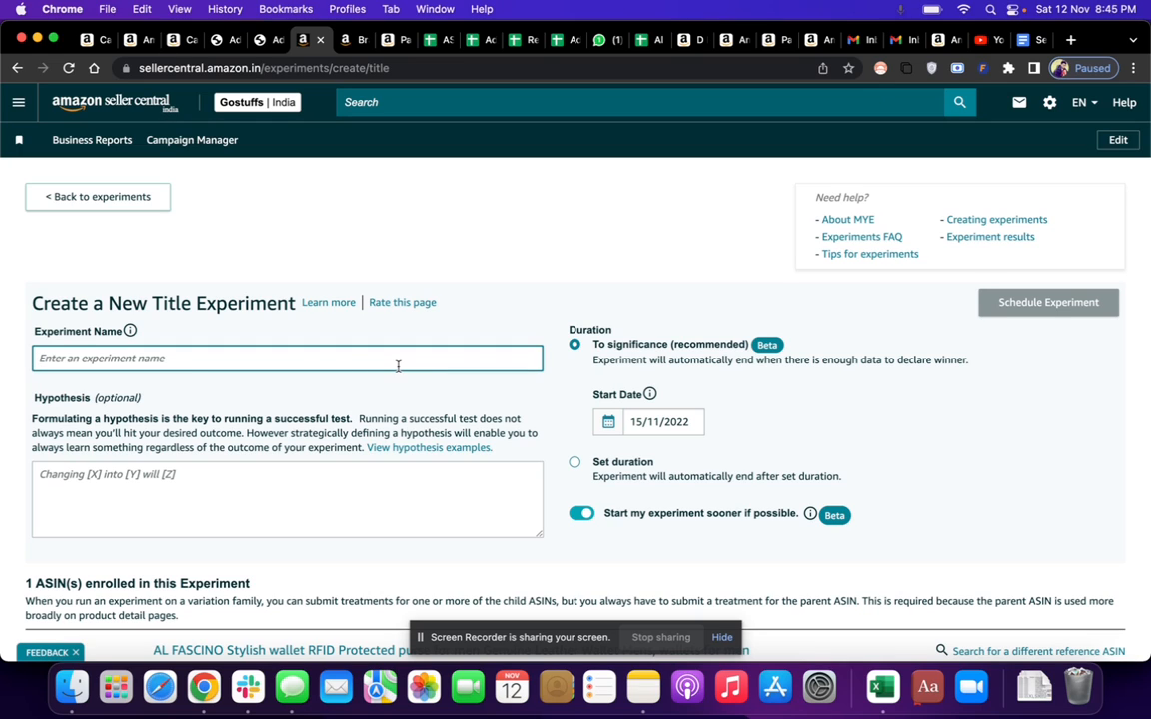
text(Title A)
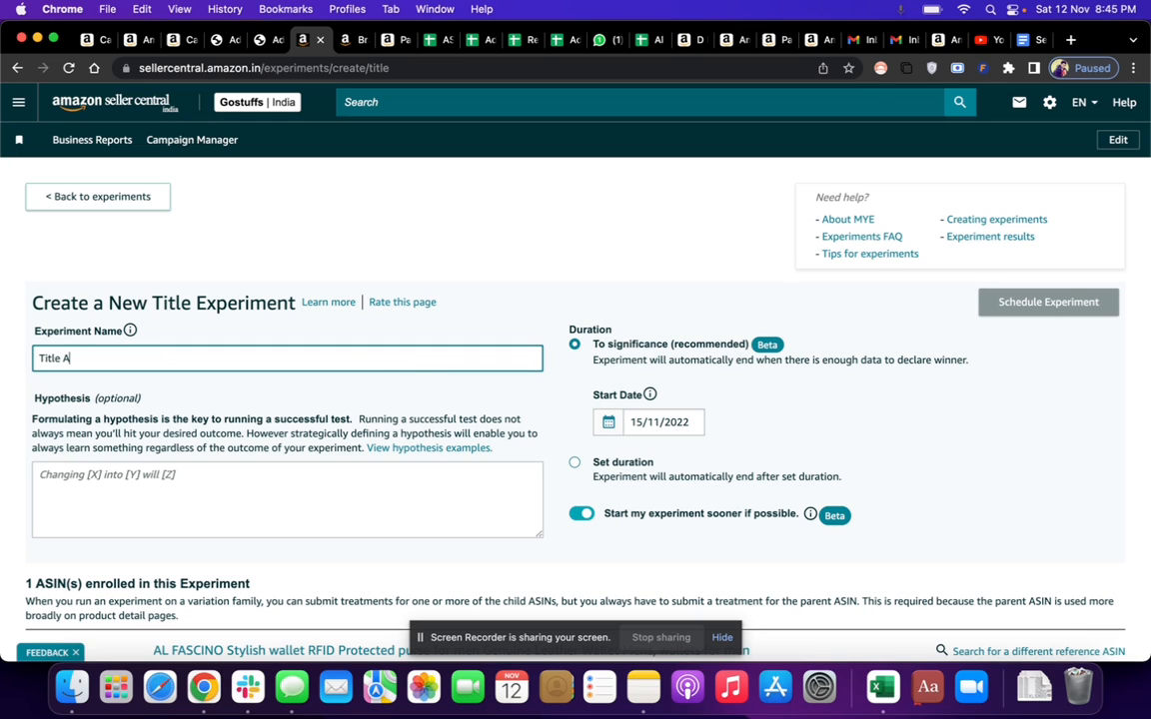
text(/B Test For Top Seller ASIN)
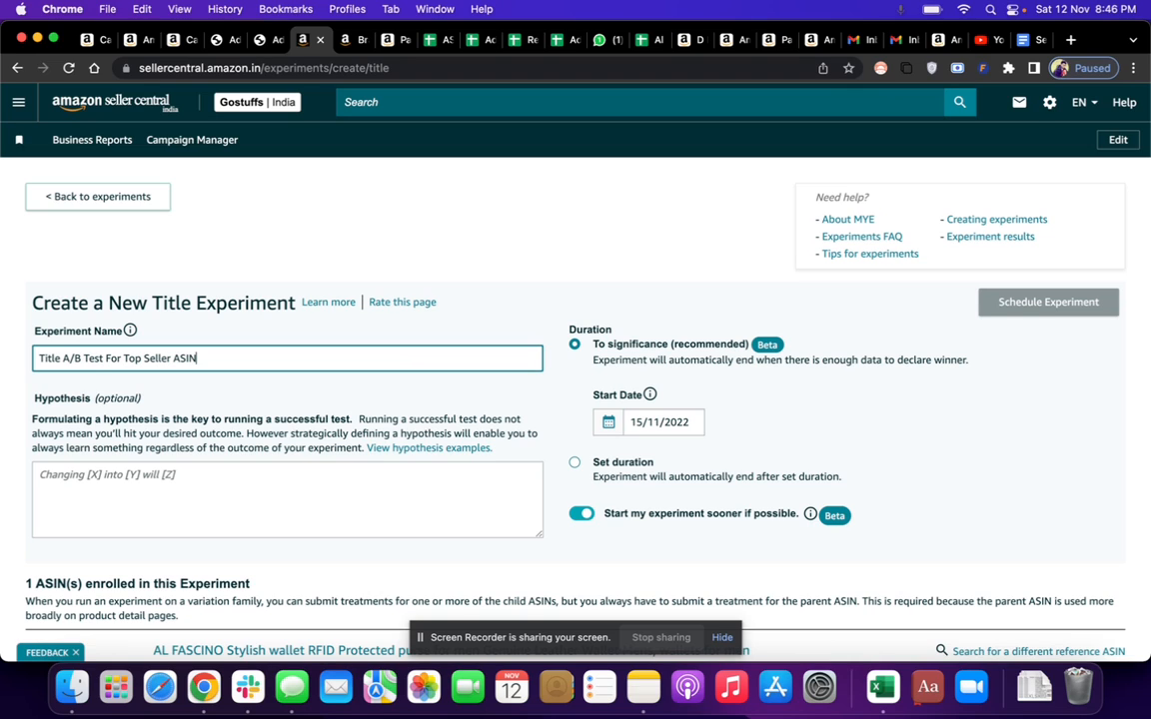
Switch the experiment to a set duration of 10 weeks.
scroll(365, 350, down, 1)
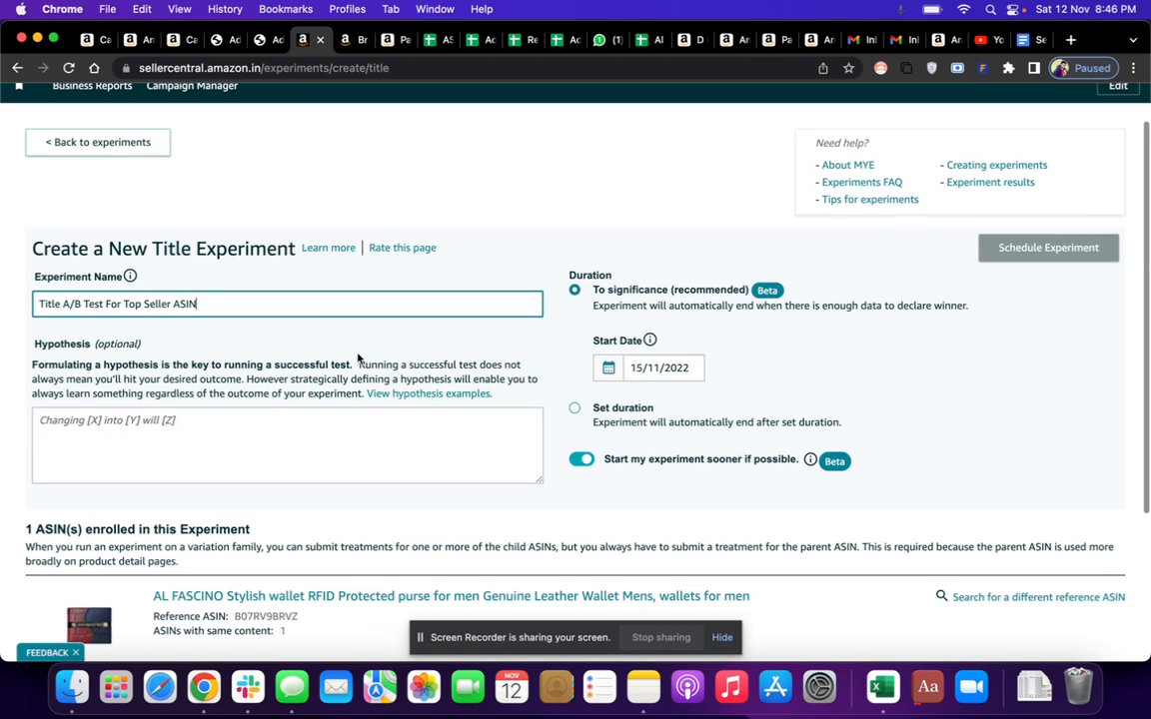
scroll(395, 340, down, 1)
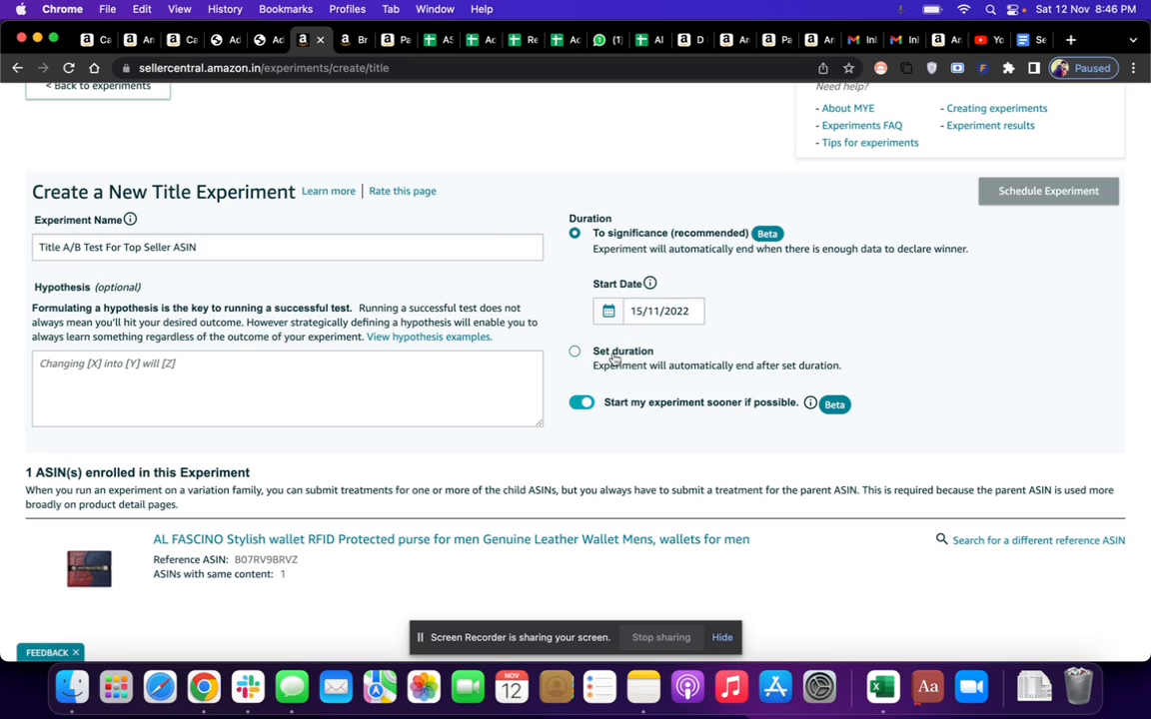
click(576, 352)
click(671, 361)
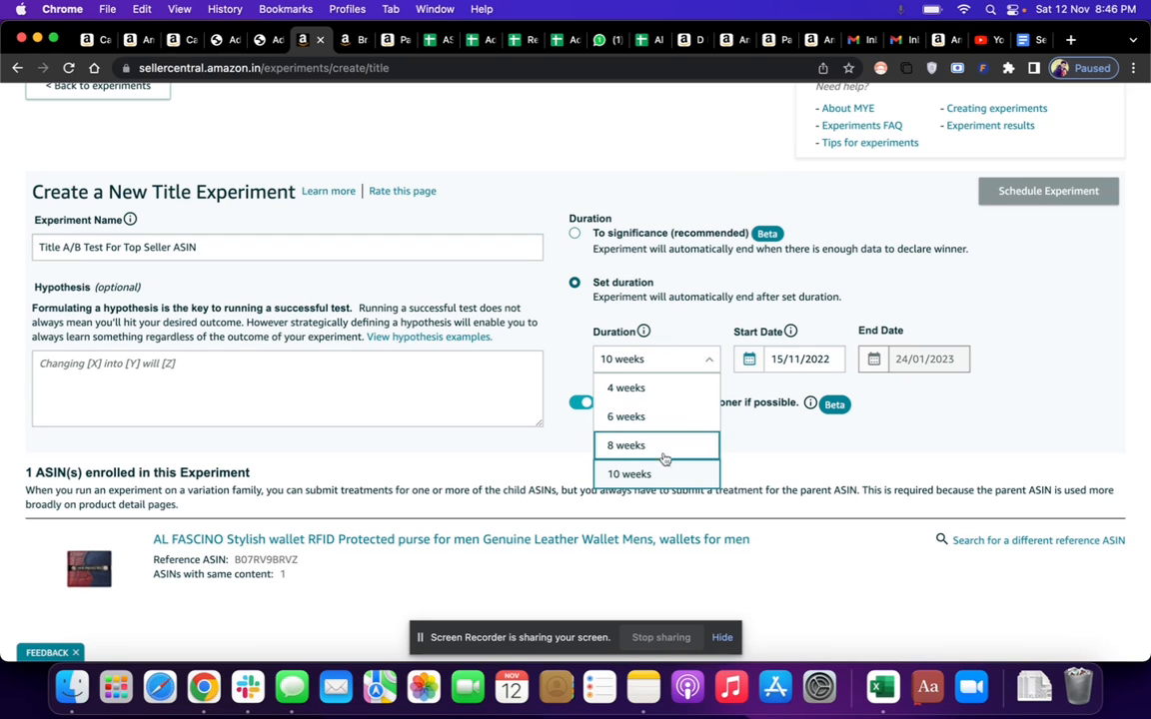
click(652, 483)
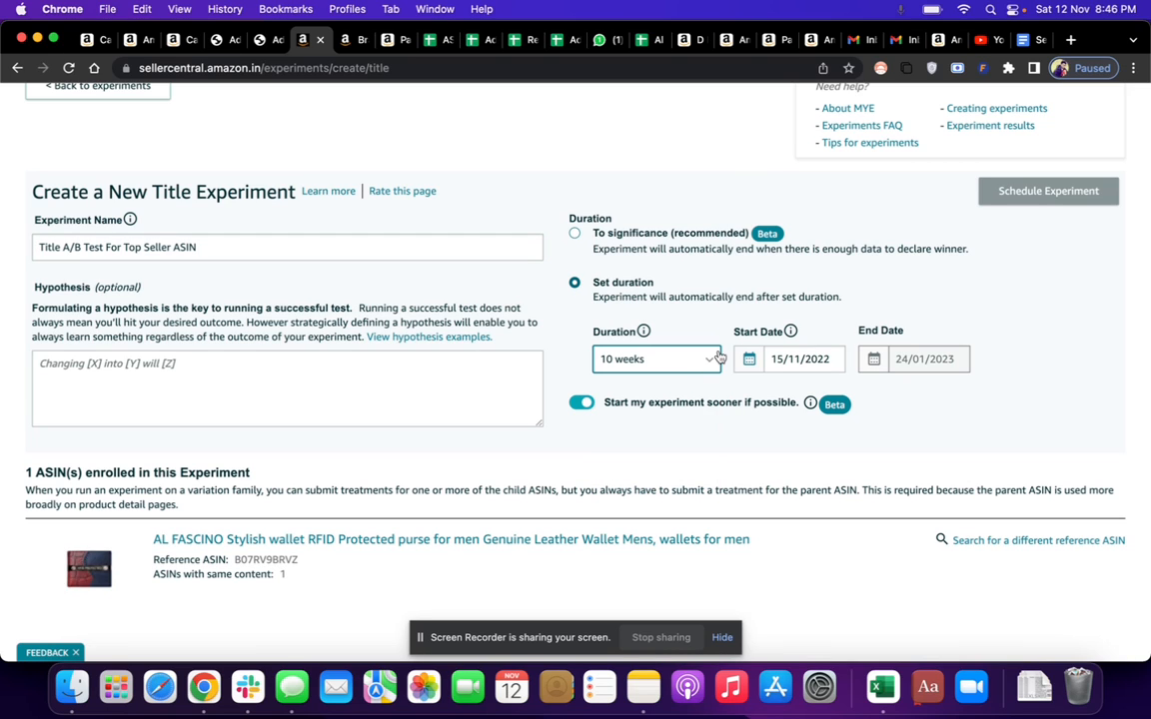
Choose 15/11/2022 as the experiment's start date.
drag(727, 332, 759, 353)
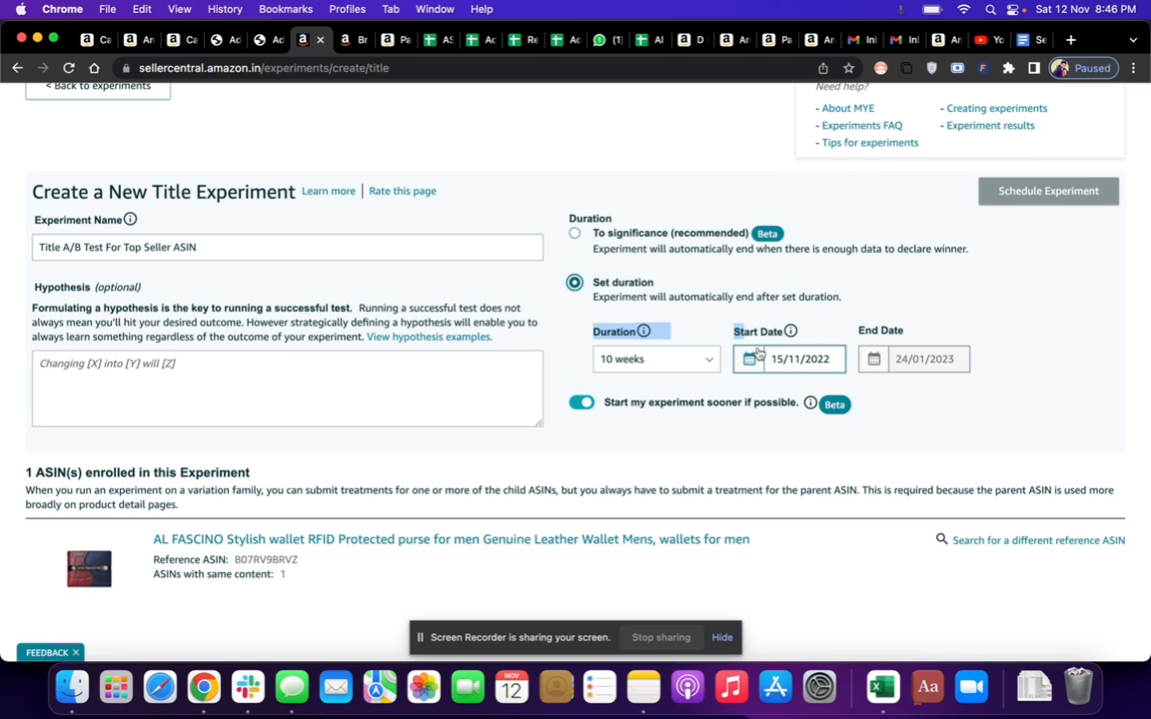
click(778, 336)
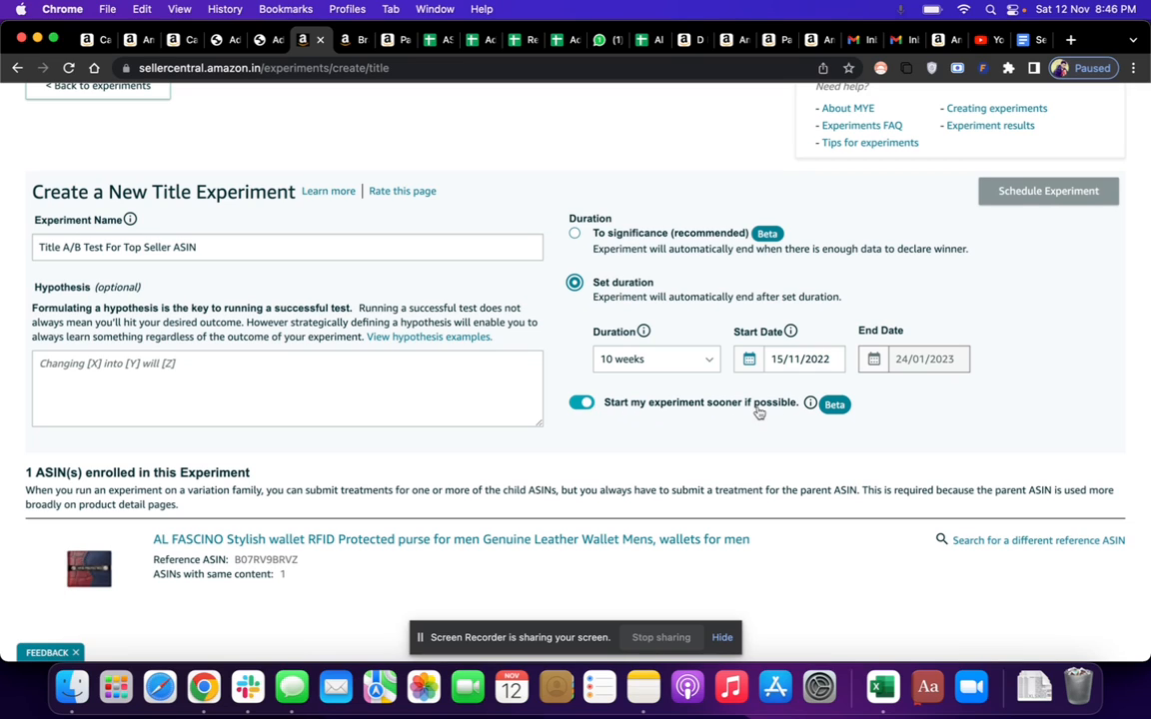
click(811, 359)
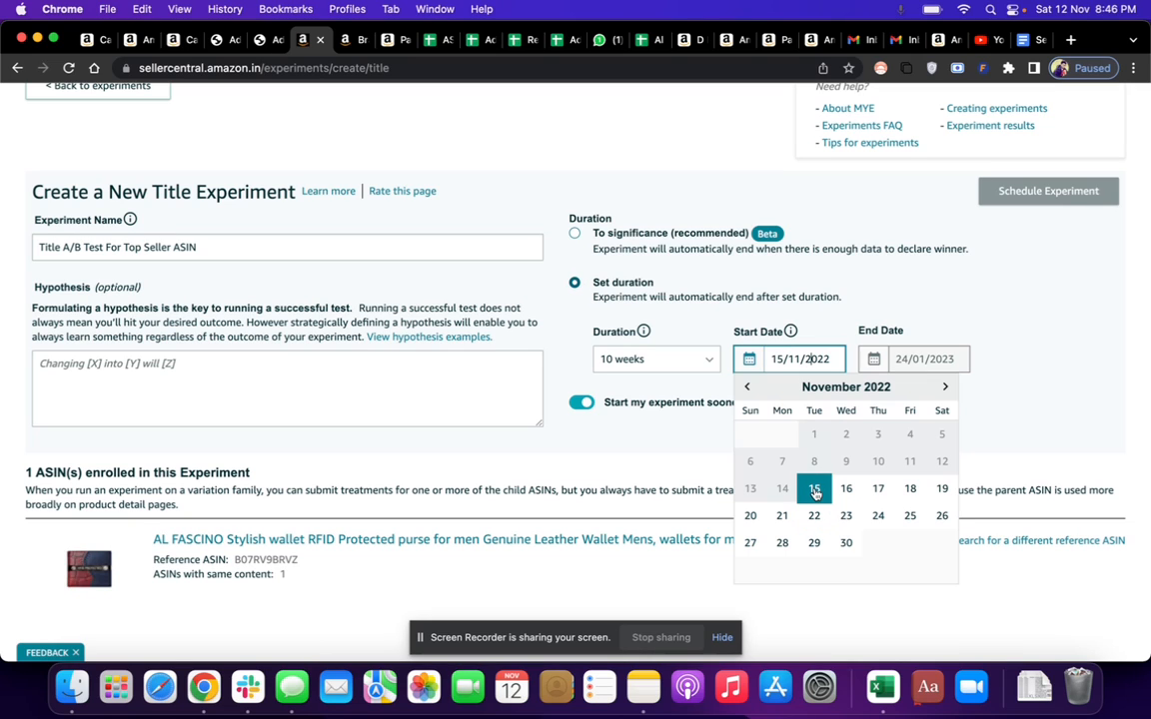
click(814, 489)
key(Tab)
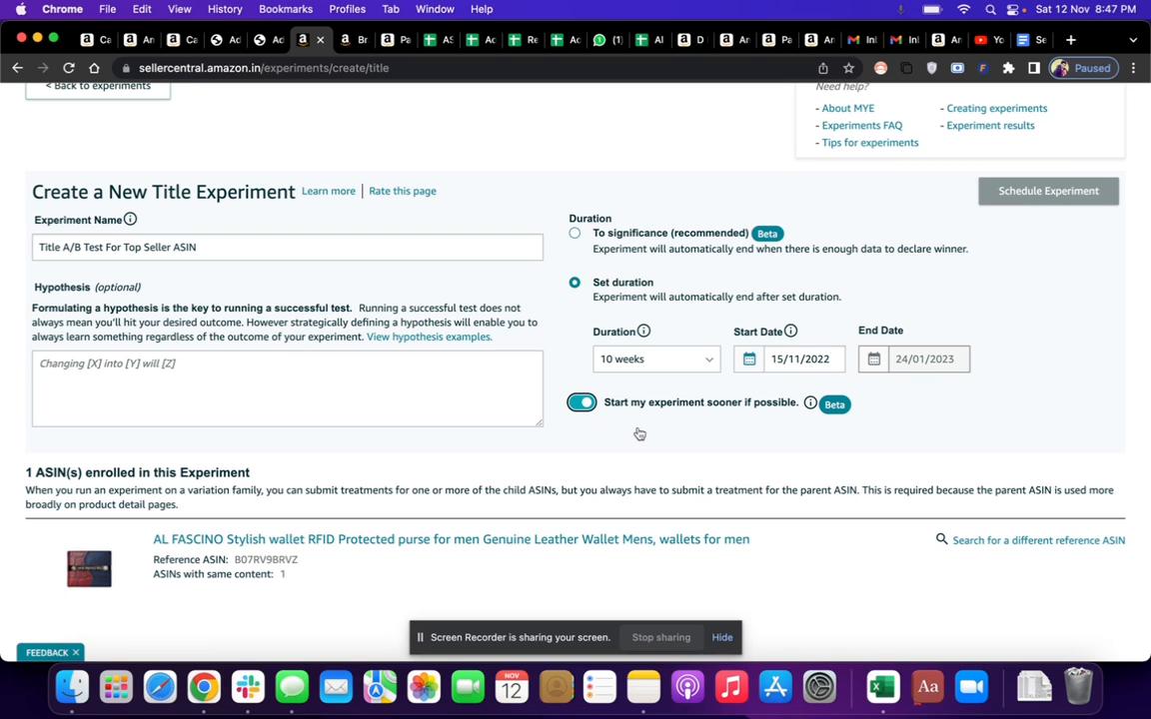
click(320, 387)
scroll(206, 368, down, 1)
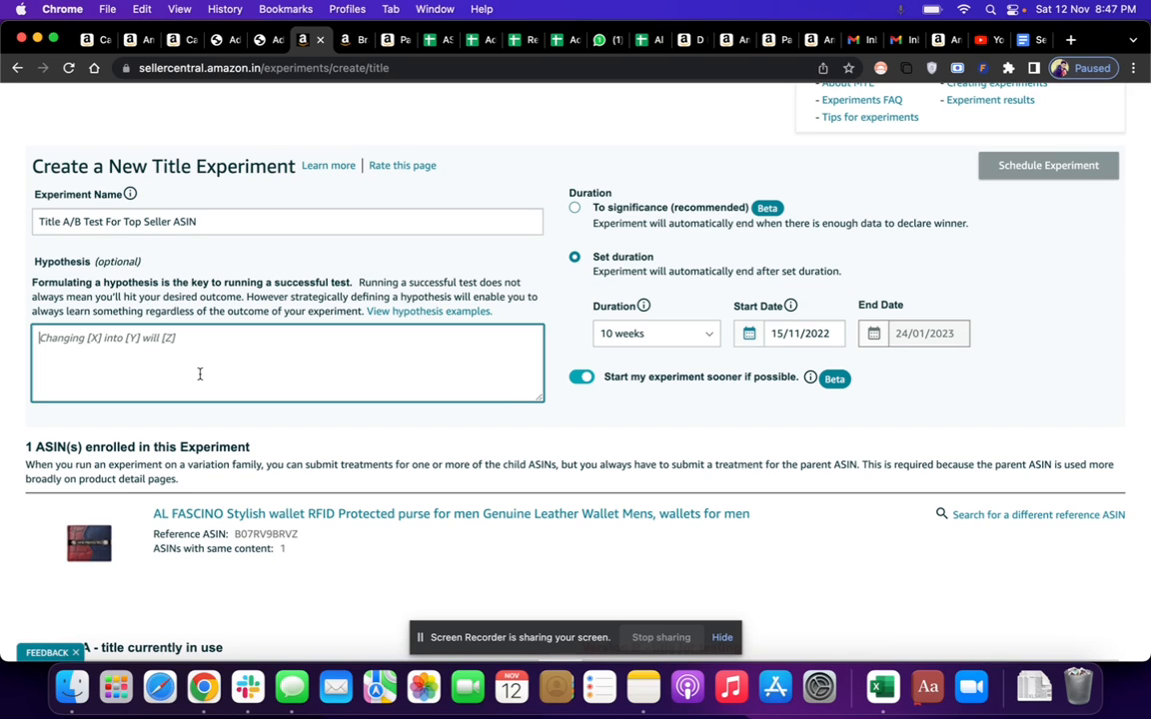
scroll(200, 374, down, 3)
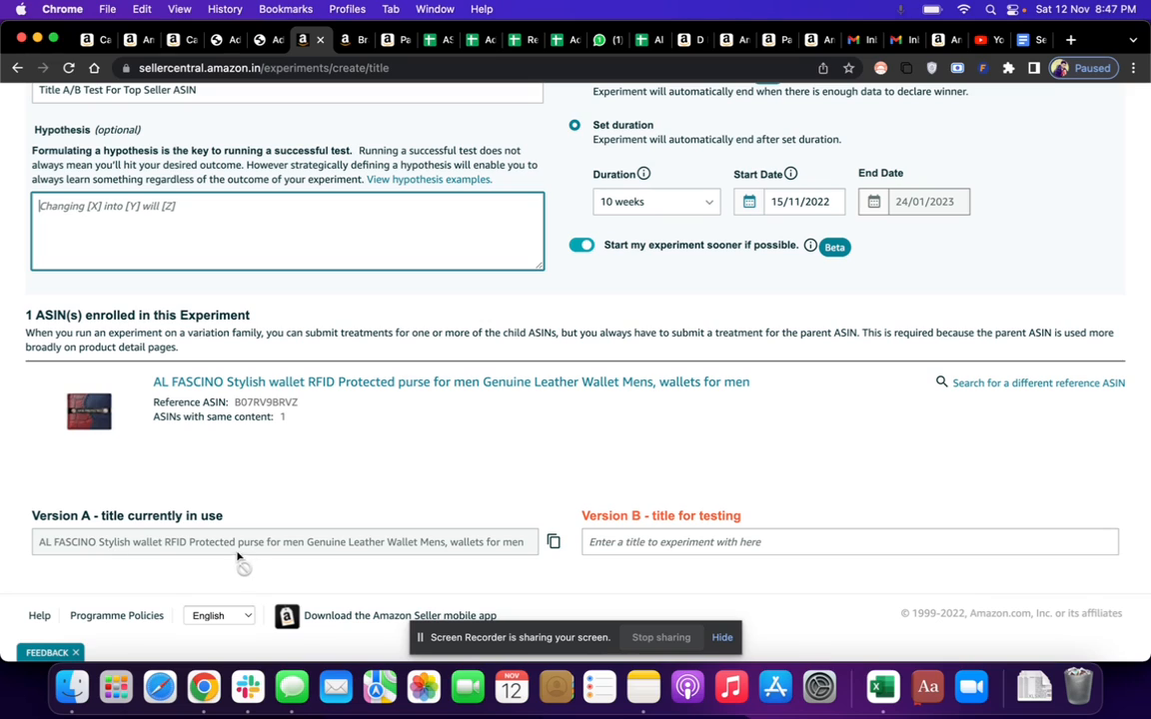
drag(40, 515, 240, 516)
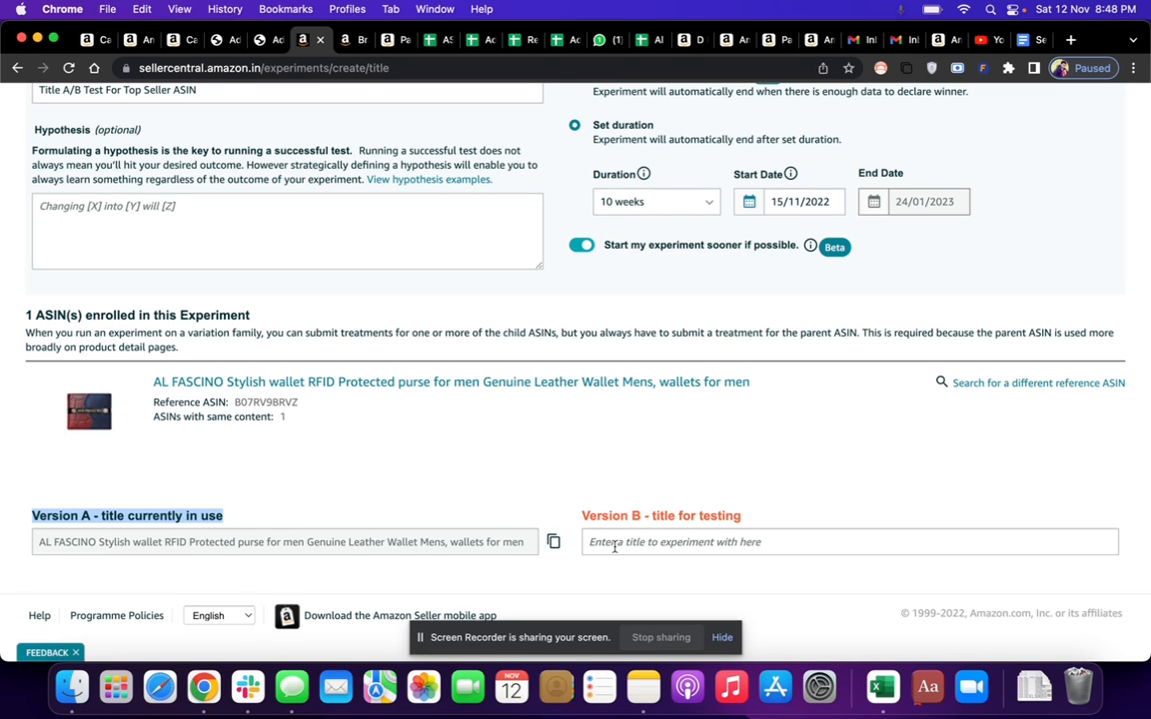
click(651, 545)
text(https://amzn.eu/d/2mn0r4K)
key(super+z)
Copy the Version A title into Version B and move "RFID Protected" in front of "Stylish wallet".
click(554, 542)
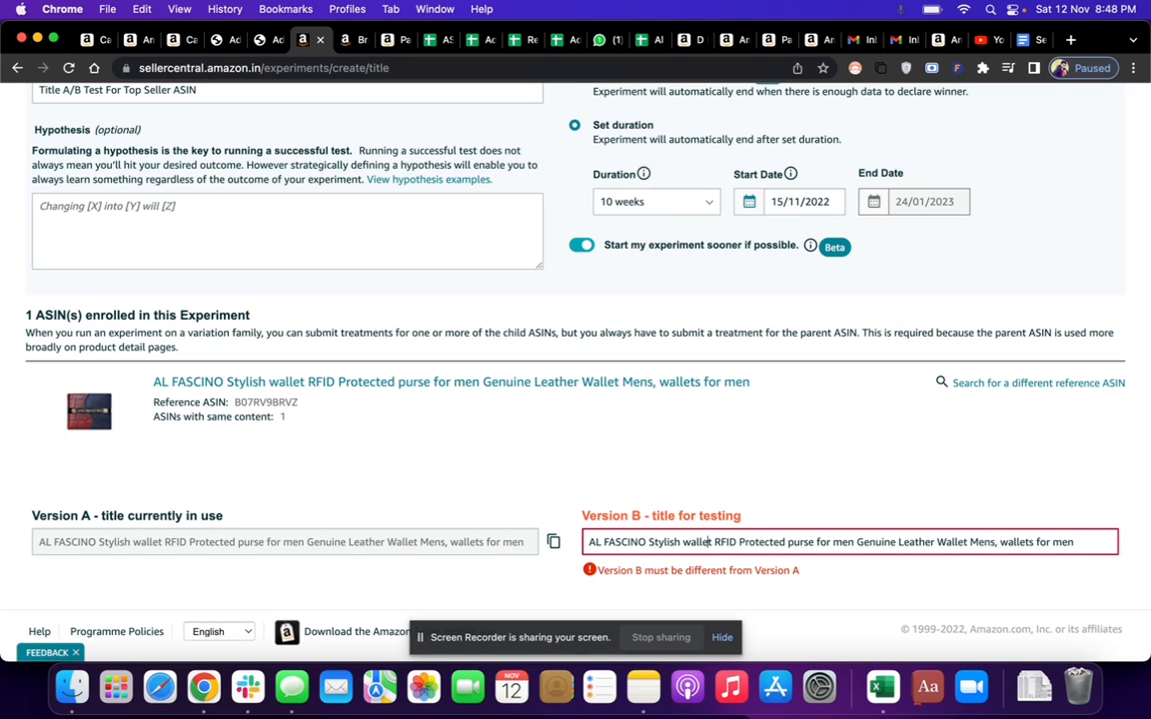
double_click(717, 542)
key(shift+Right)
key(shift+Right)
key(shift+Right)
key(shift+Right)
key(shift+Right)
key(shift+Right)
key(shift+Right)
key(shift+Right)
key(shift+Right)
key(shift+Right)
key(BackSpace)
key(Left)
key(Left)
key(Left)
key(Left)
key(Left)
key(Left)
key(Left)
key(Left)
key(Left)
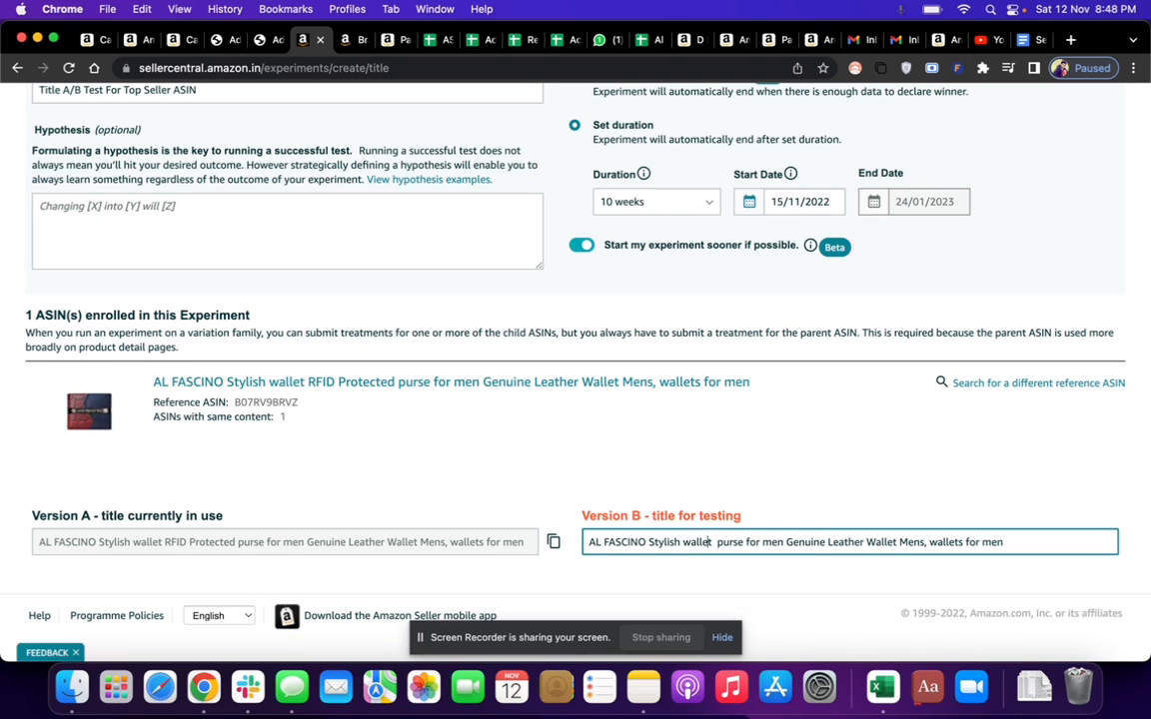
key(Left)
key(Left)
key(Left)
key(Left)
key(Left)
key(Left)
key(super+v)
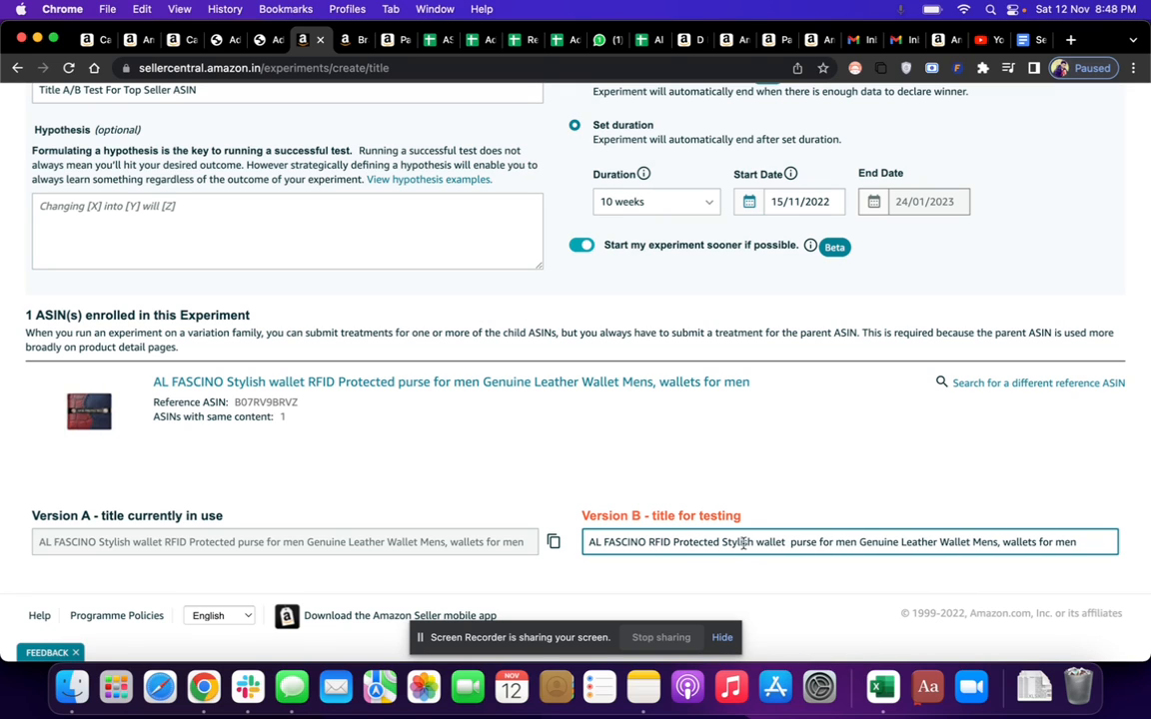
Remove "Stylish" from the Version B title and capitalise the word after "Protected" as "Wallet".
drag(756, 541, 725, 541)
key(BackSpace)
key(BackSpace)
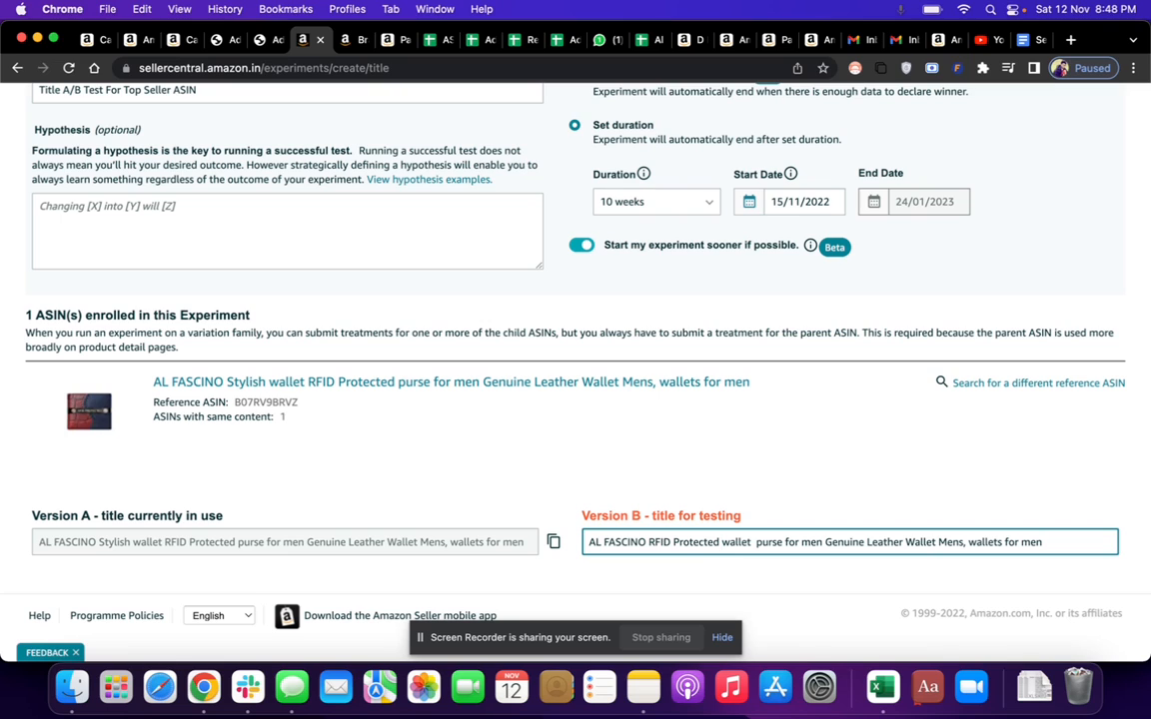
key(Delete)
key(Delete)
text(W)
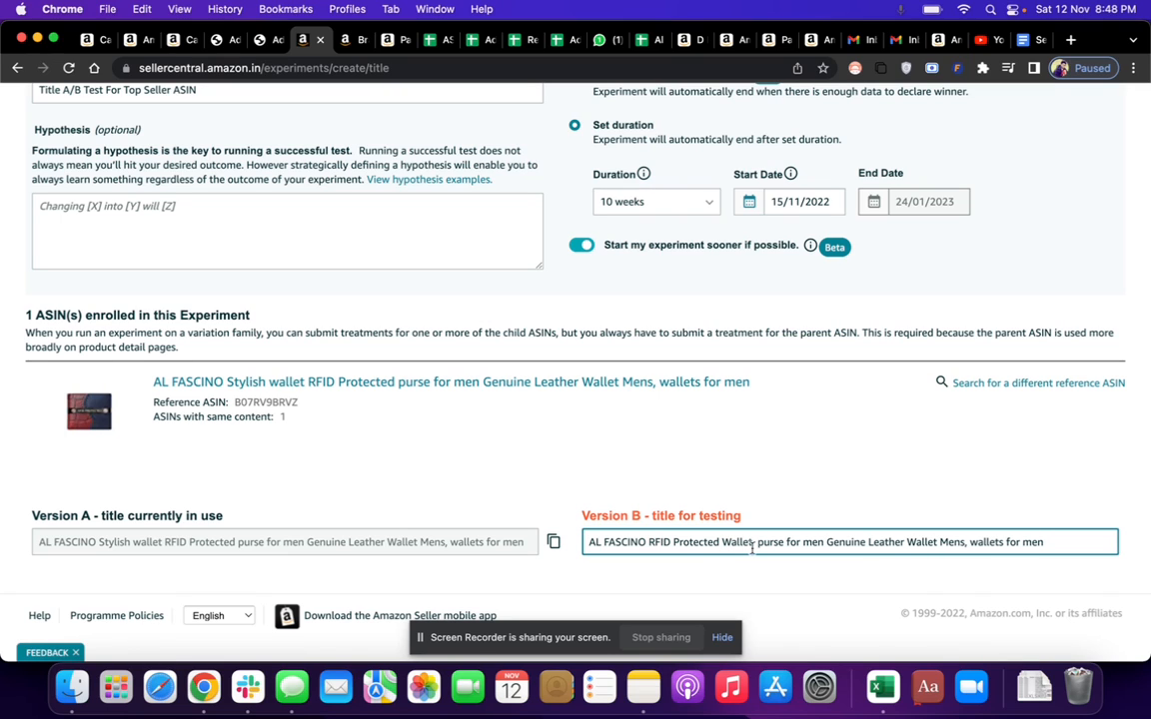
Insert a "|" separator after "RFID Protected Wallet" in Version B and capitalise the following phrase as "Purse For Men".
key(alt+Right)
key(Right)
text(|)
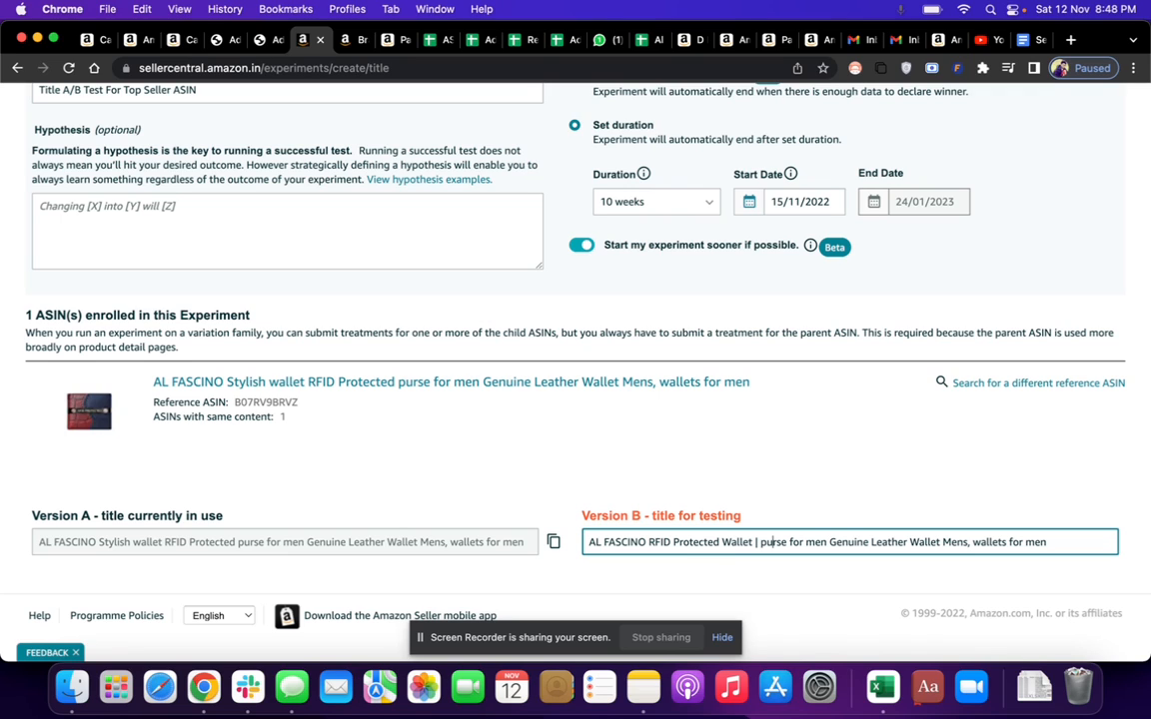
key(Delete)
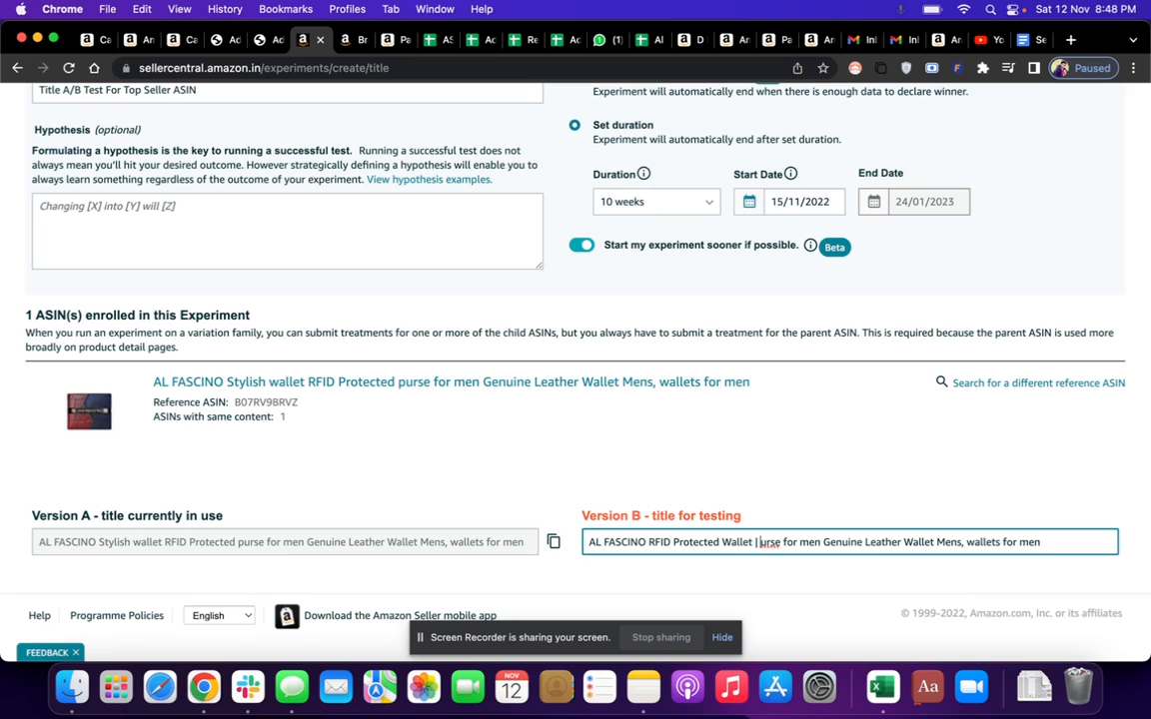
text(P)
key(Right)
key(Right)
key(Right)
key(Right)
key(Right)
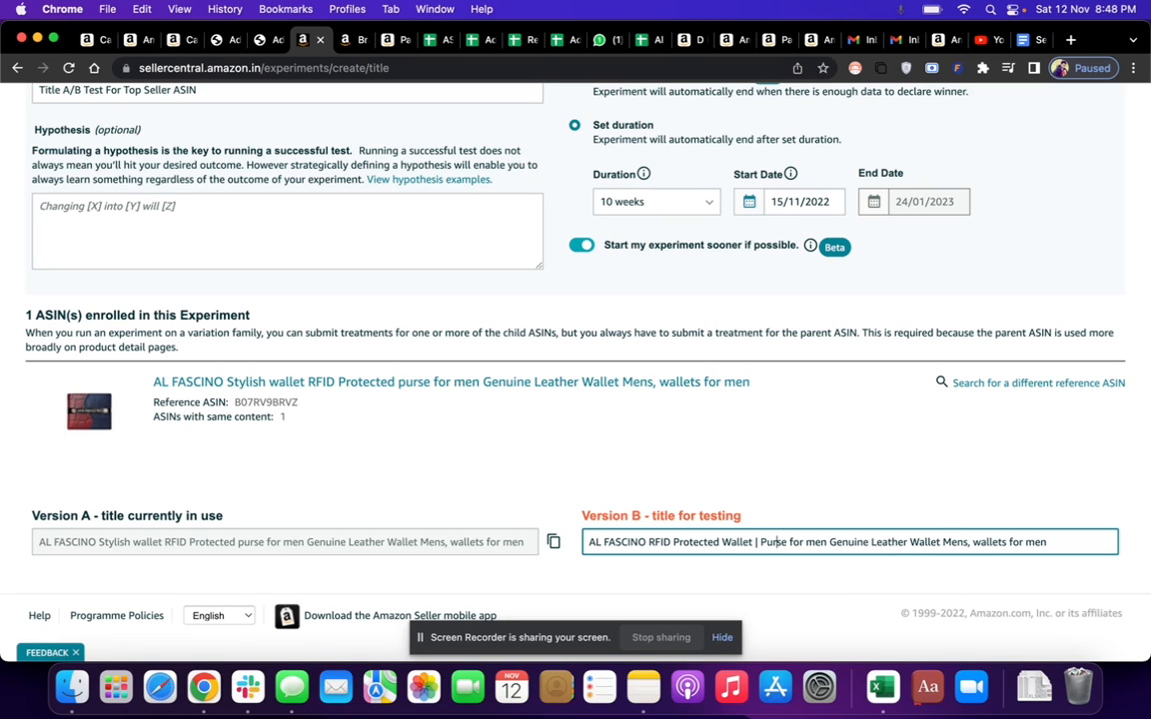
key(Delete)
text(F)
key(Right)
key(Right)
key(Right)
key(Delete)
text(M)
key(Right)
key(Right)
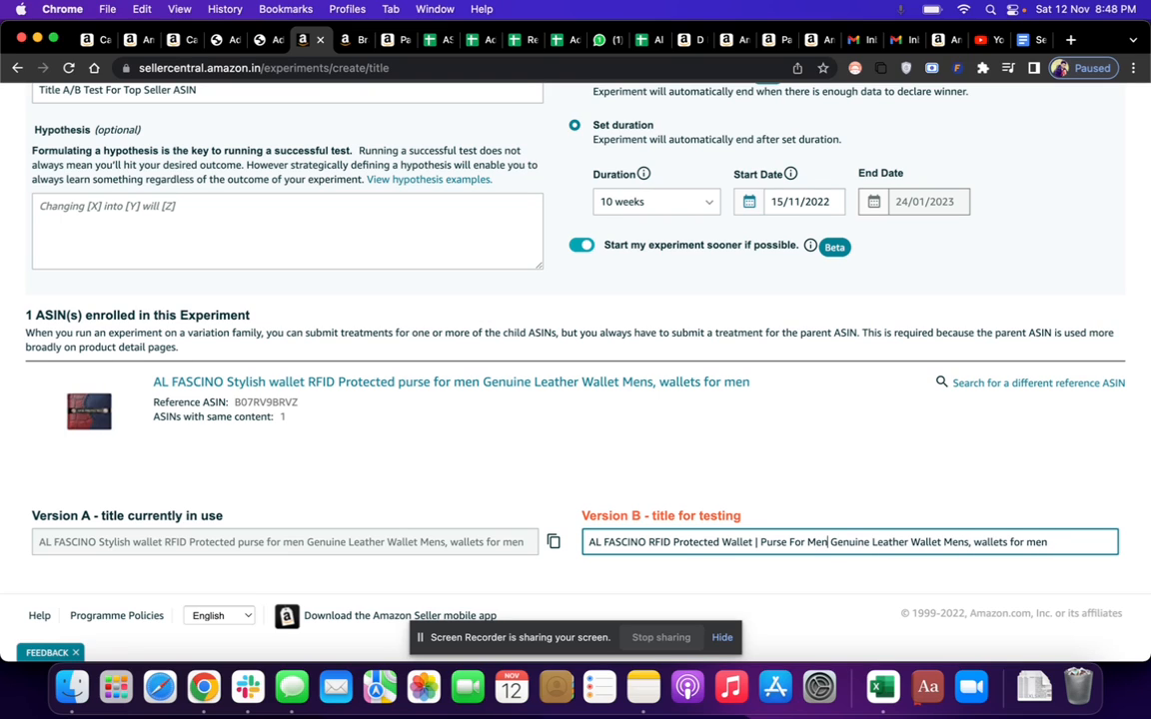
Add a "|" separator after "Purse For Men" and replace the comma after "Genuine Leather Wallet Mens" with "|".
text(|)
key(Right)
key(Right)
key(Right)
key(Right)
key(Right)
key(Right)
key(Right)
key(Right)
key(Right)
key(Right)
key(Right)
key(Right)
key(Right)
key(Right)
key(Right)
key(Right)
key(Right)
key(Right)
key(Right)
key(Right)
key(Right)
key(Right)
key(Right)
key(Right)
key(Right)
key(Right)
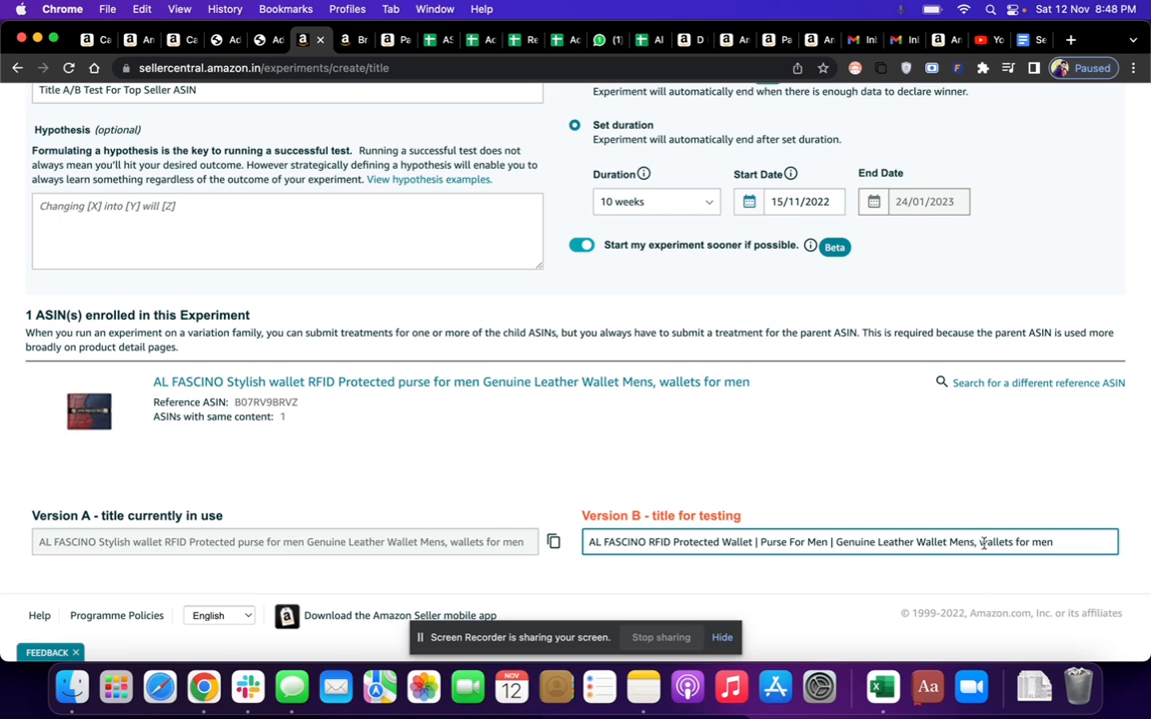
key(BackSpace)
text(|)
Capitalise the closing phrase of the Version B title as "Wallets For Men".
key(Right)
key(Right)
key(BackSpace)
text(W)
key(Right)
key(Right)
key(Right)
key(Right)
key(Right)
key(Right)
key(Right)
key(Delete)
text(F)
key(Right)
key(Right)
key(Right)
key(Delete)
text(M)
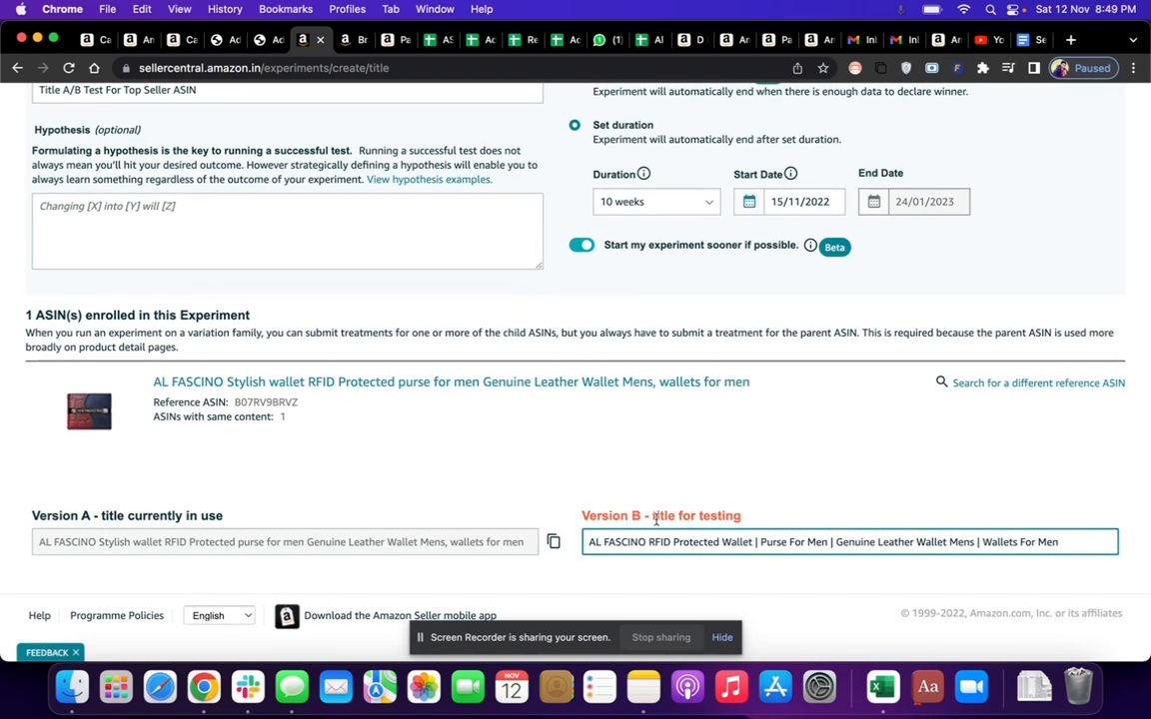
Schedule the completed title experiment.
click(844, 524)
scroll(844, 523, up, 5)
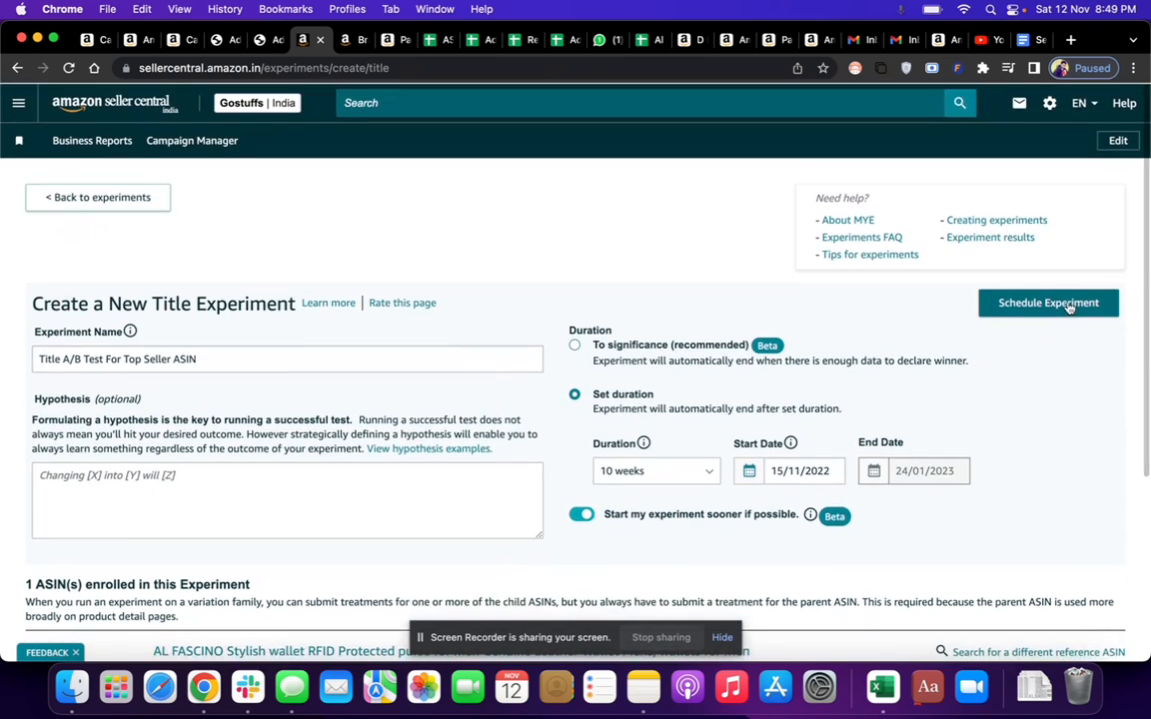
click(1077, 305)
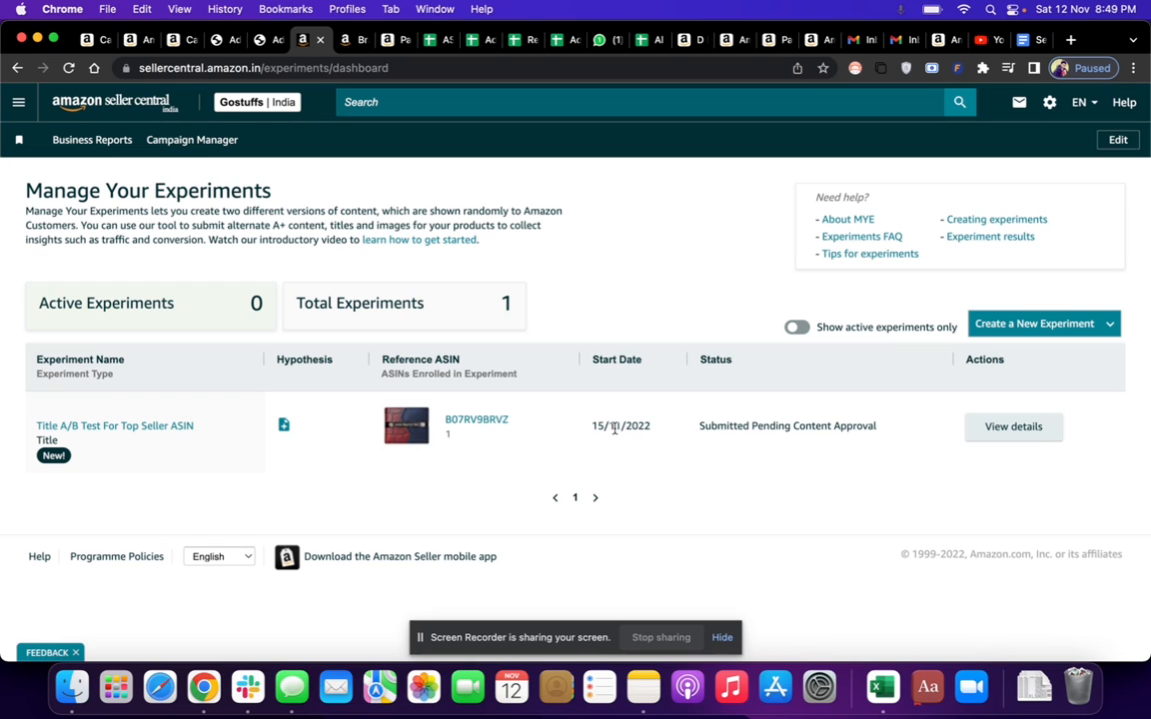
Review the details and timeline of the scheduled title experiment, then return to the experiments list.
click(1022, 440)
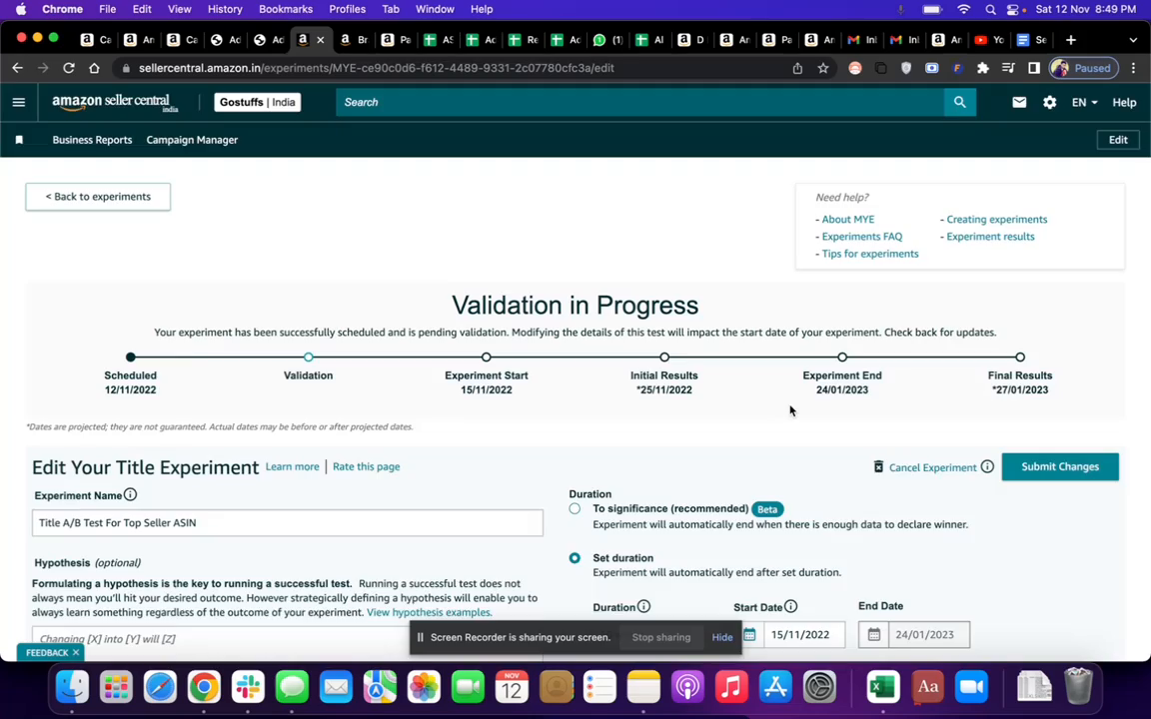
scroll(790, 410, down, 10)
scroll(790, 411, up, 8)
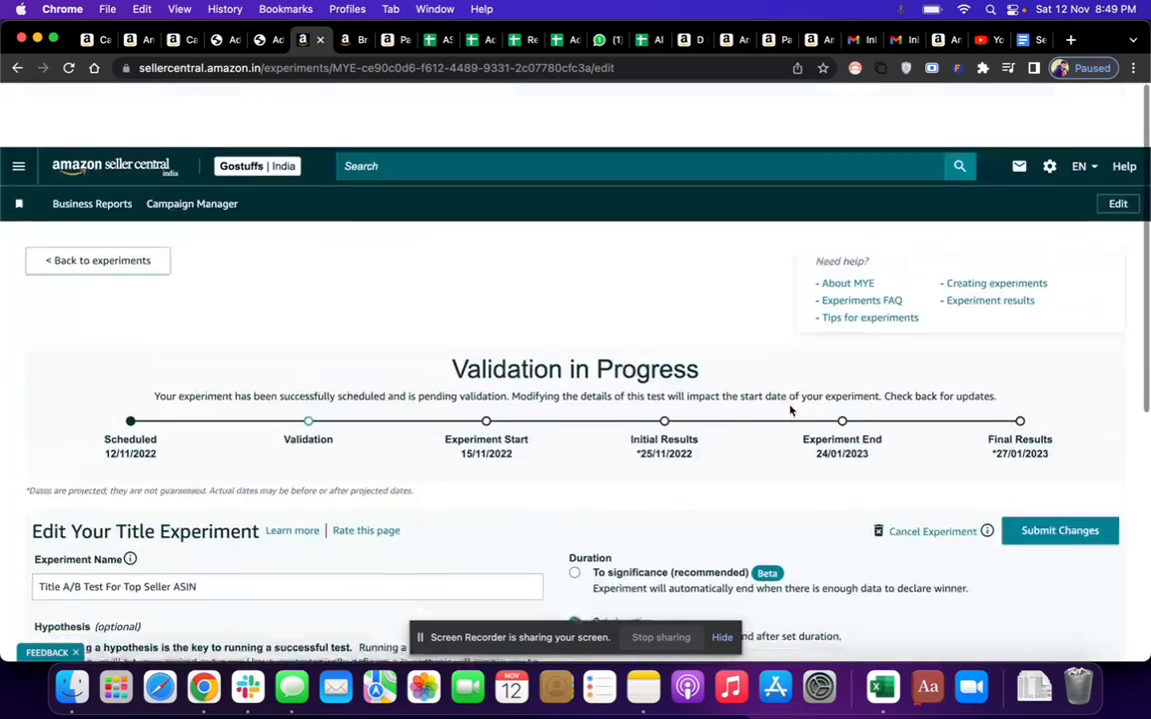
click(98, 196)
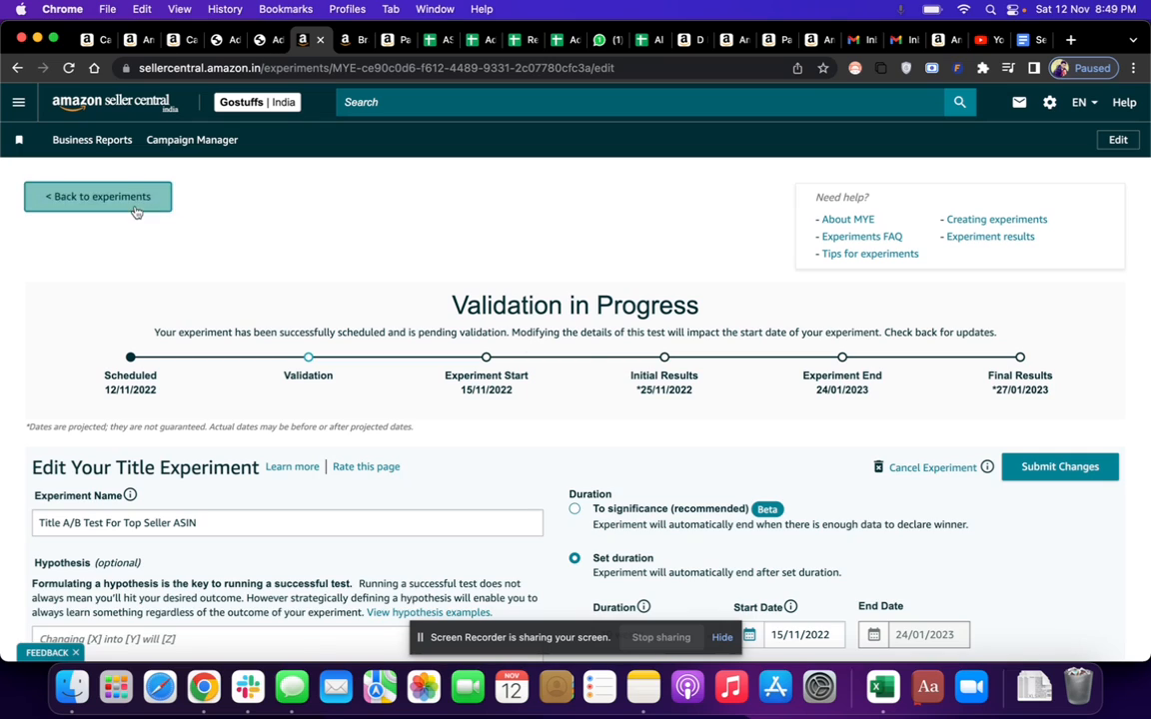